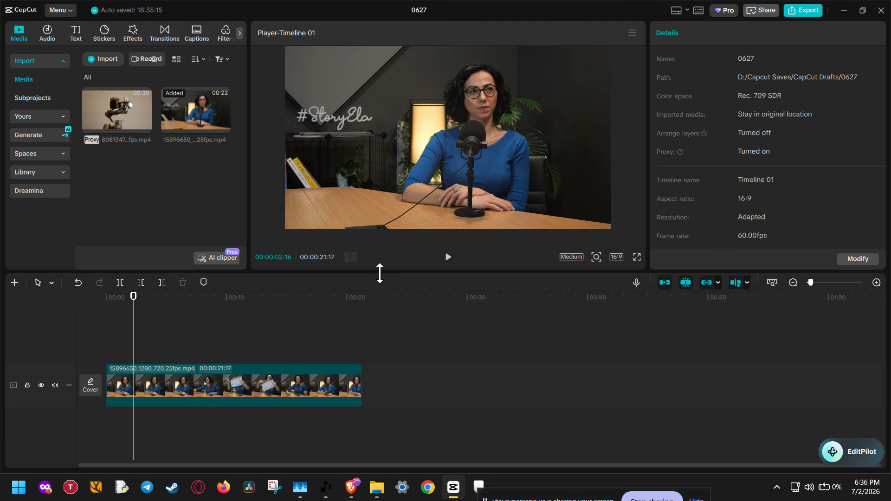
Search the video effects library for "lightning"
click(325, 385)
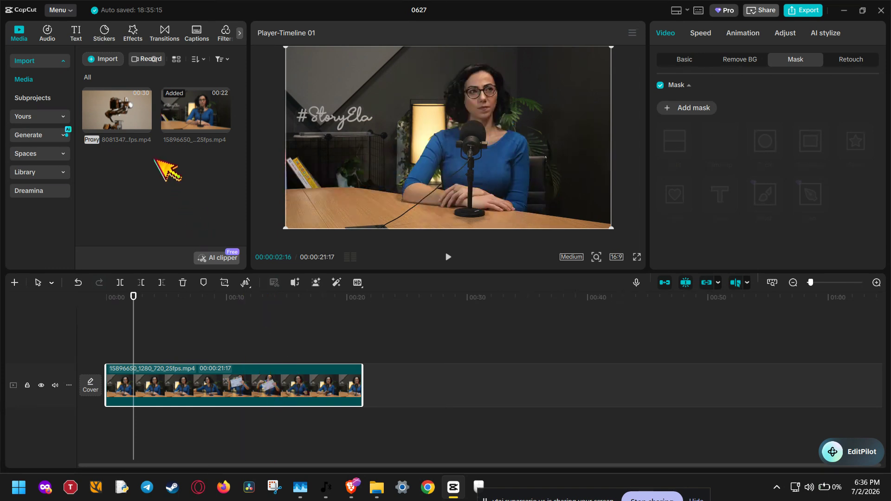
click(133, 33)
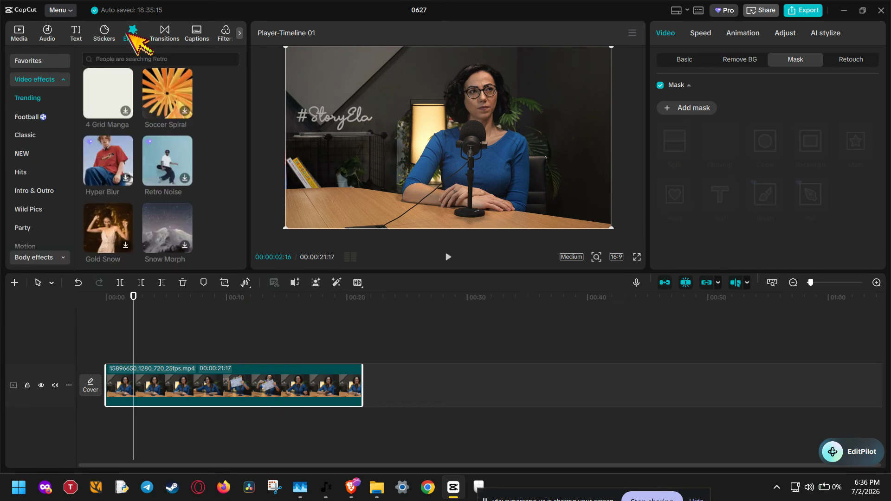
click(59, 78)
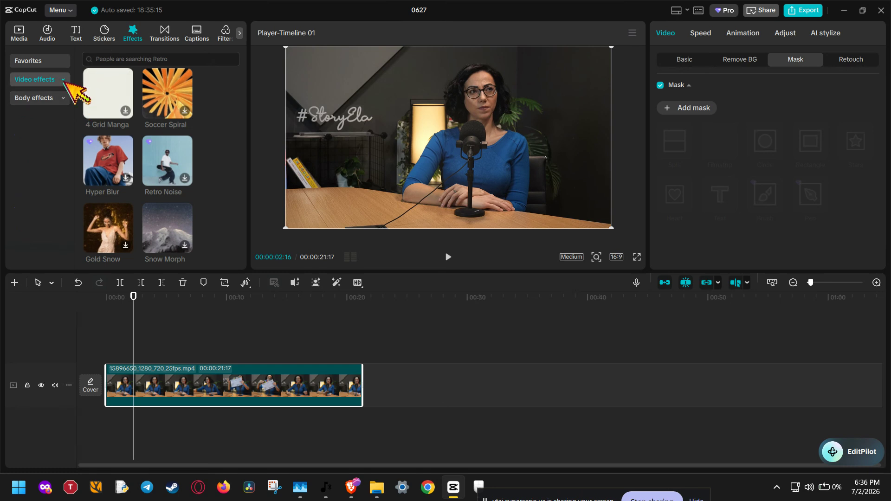
click(64, 80)
click(117, 59)
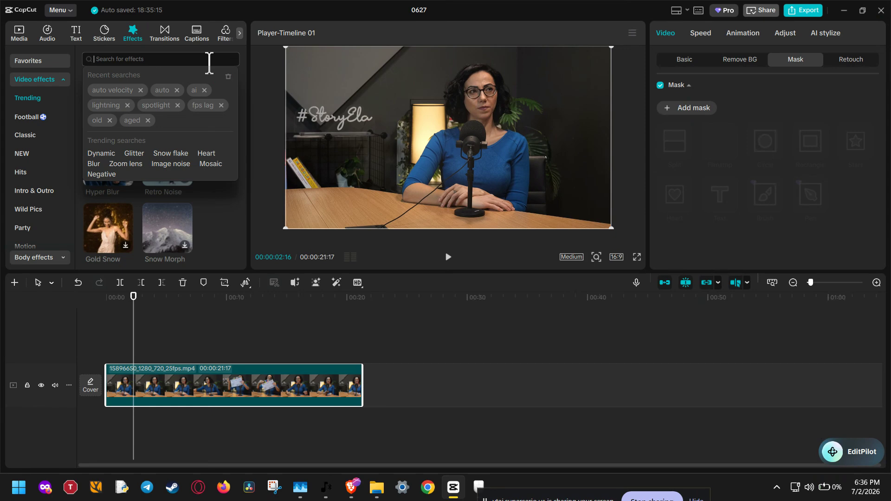
click(102, 105)
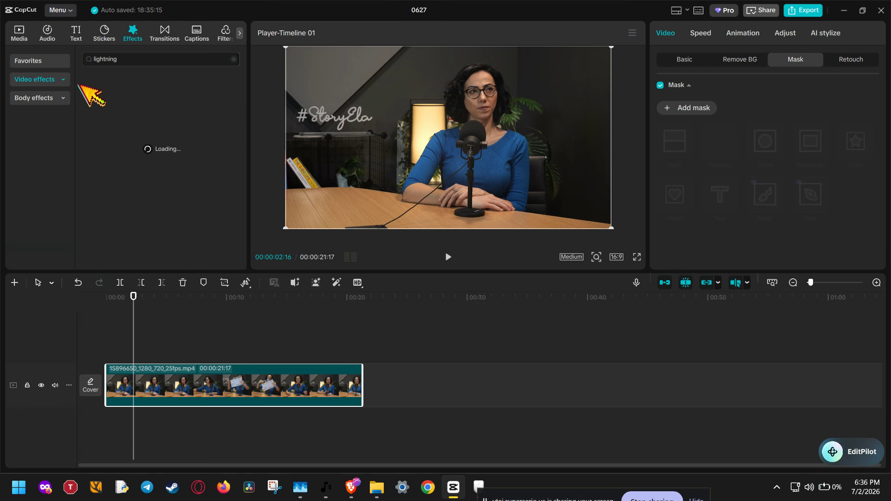
click(156, 63)
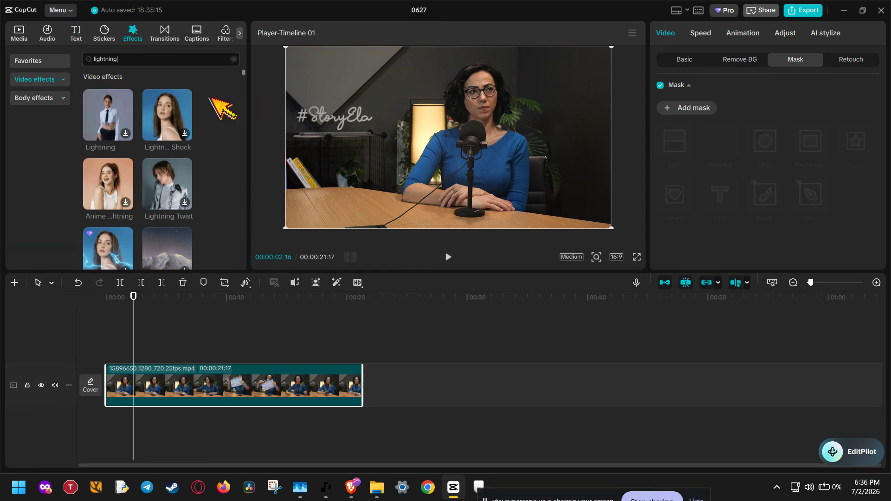
Add the Lightning effect above the start of the video clip and extend it to about 5.5 seconds
mouse_move(117, 102)
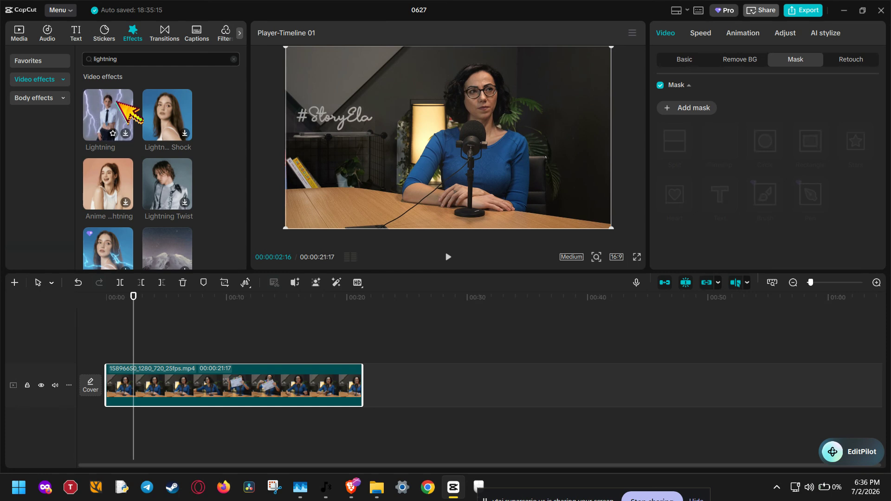
drag(117, 102, 108, 350)
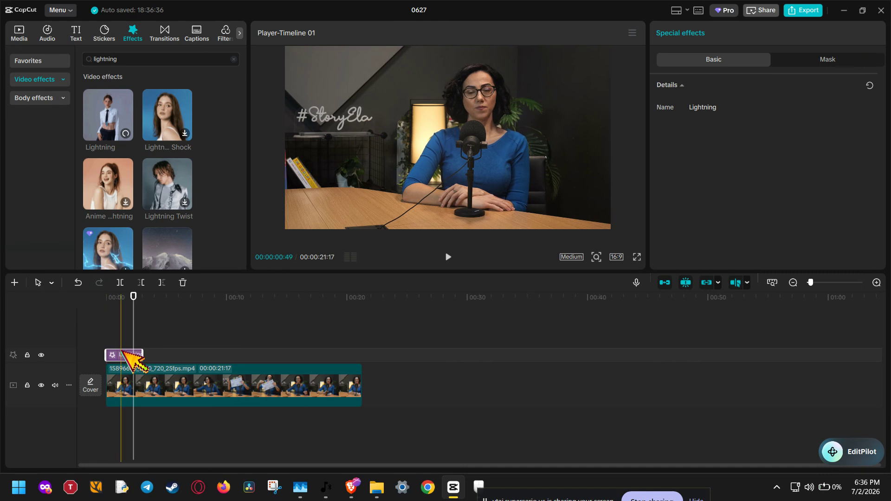
drag(141, 351, 173, 353)
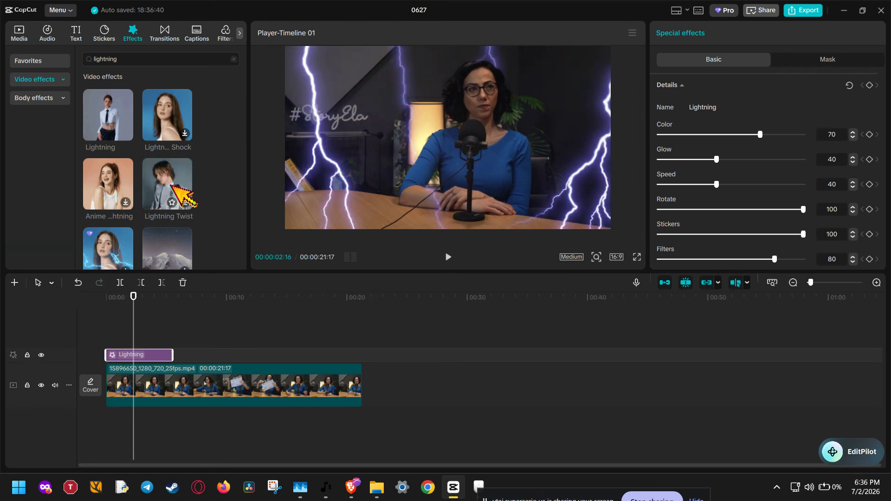
Place the Lightning Twist and Anime Lightning effects one after the other directly behind the Lightning effect
drag(172, 186, 188, 355)
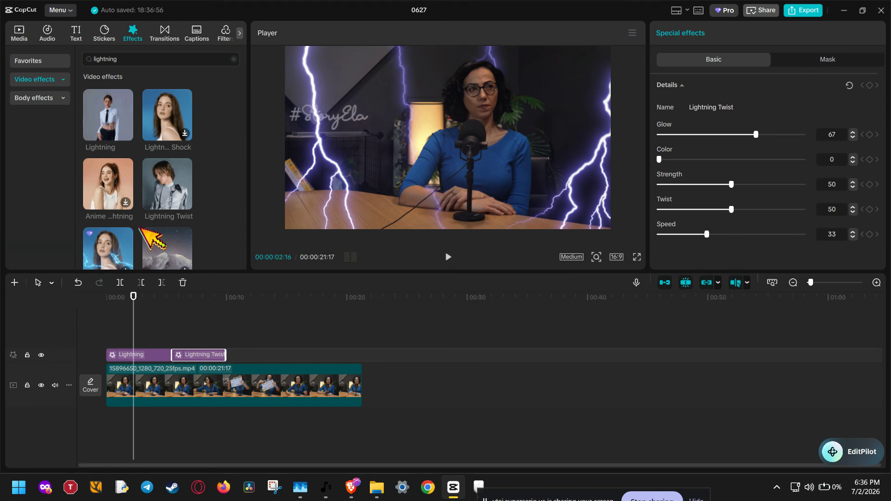
scroll(149, 237, down, 1)
scroll(127, 186, up, 1)
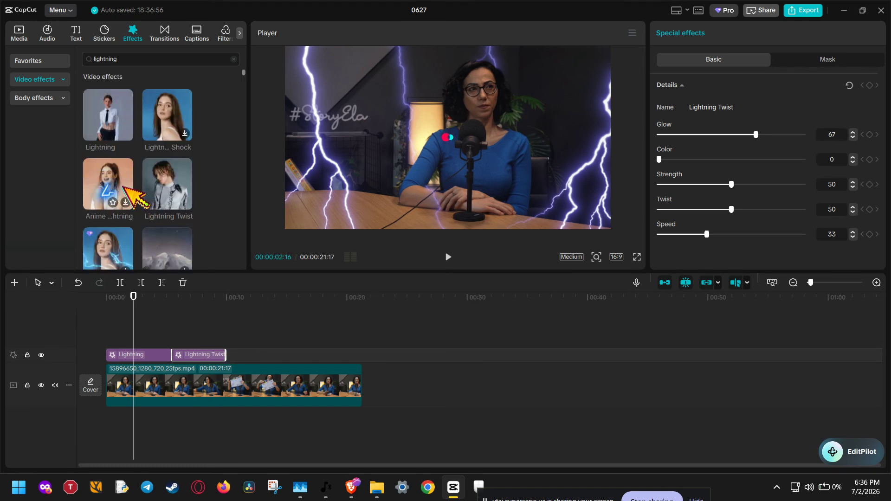
drag(126, 186, 227, 355)
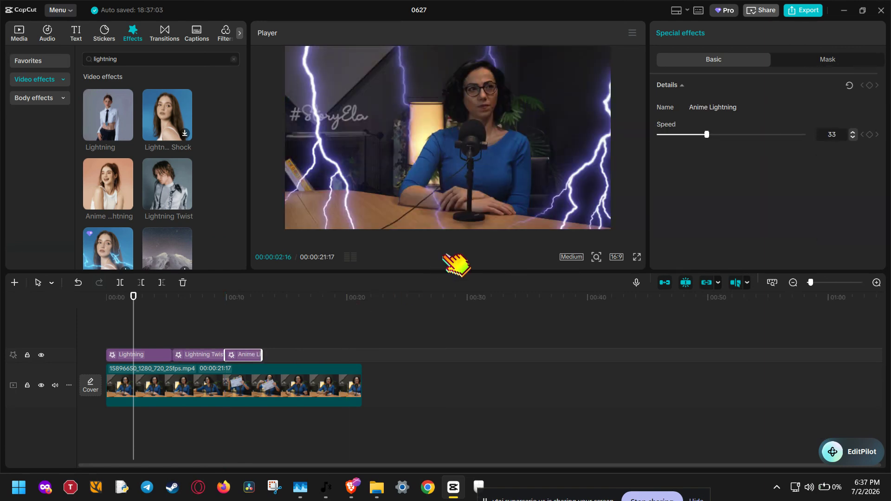
Play back the three lightning effects and set the Anime Lightning effect's speed to 29
click(446, 257)
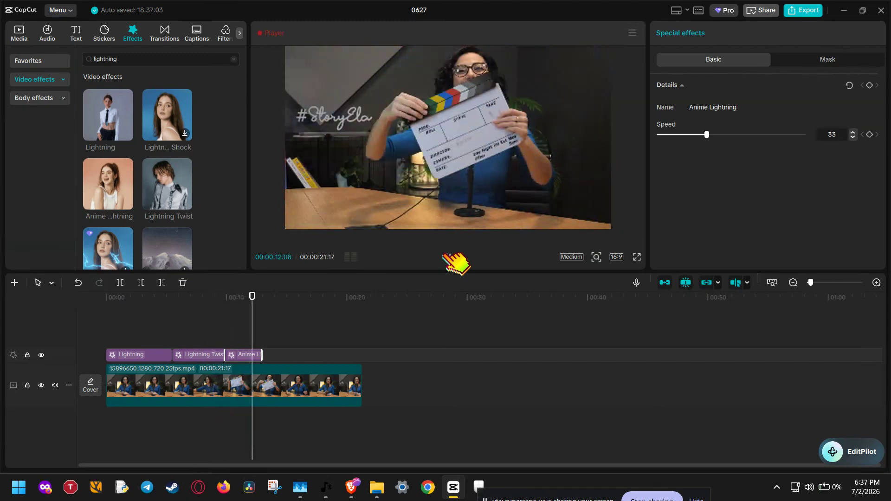
click(447, 257)
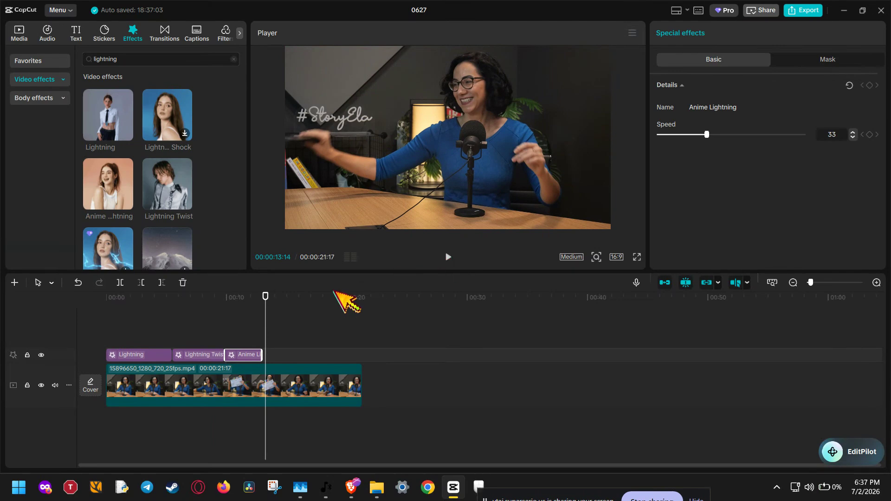
click(196, 339)
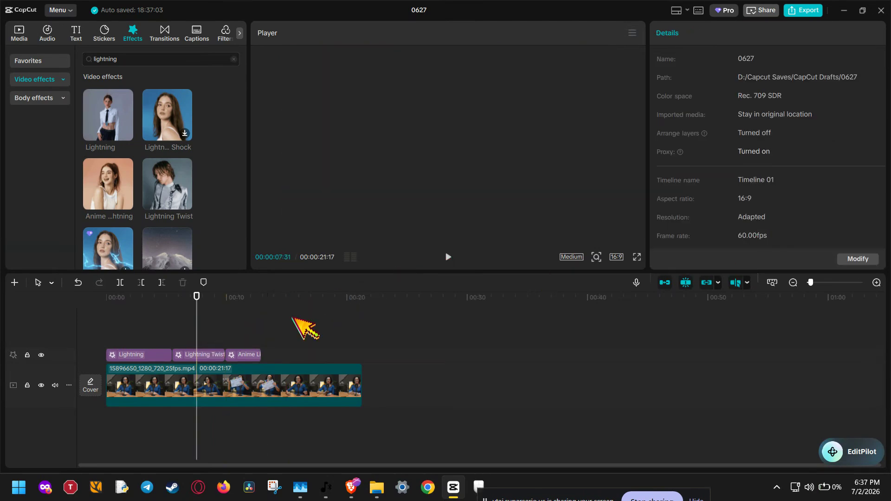
click(246, 355)
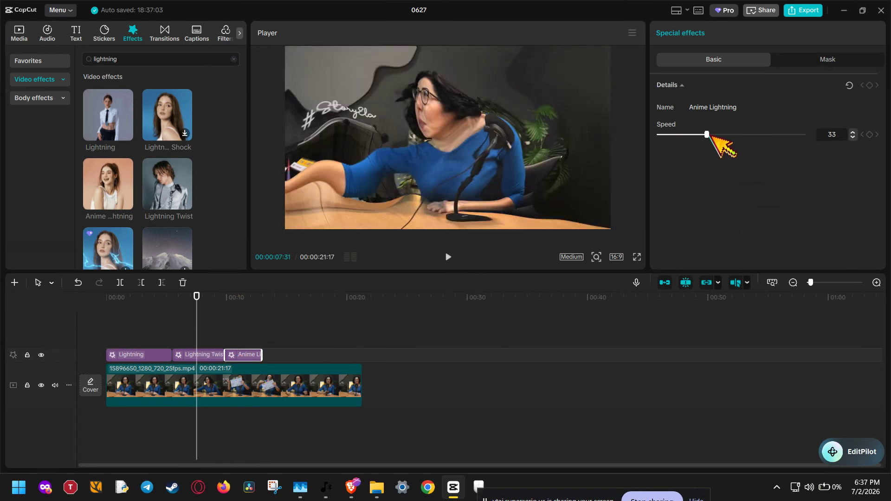
mouse_move(709, 136)
mouse_down()
mouse_move(775, 136)
mouse_move(701, 136)
mouse_up()
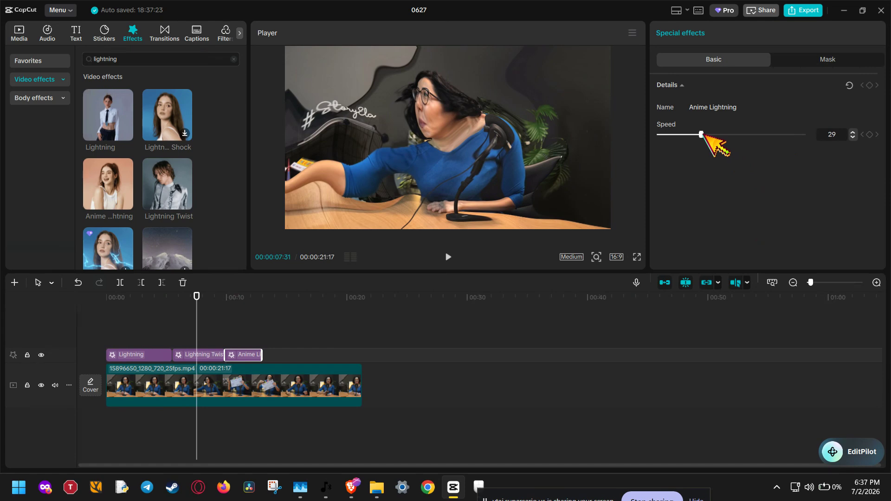
Set the Lightning effect's color to 18, its glow to 100 and its speed to 100
click(210, 354)
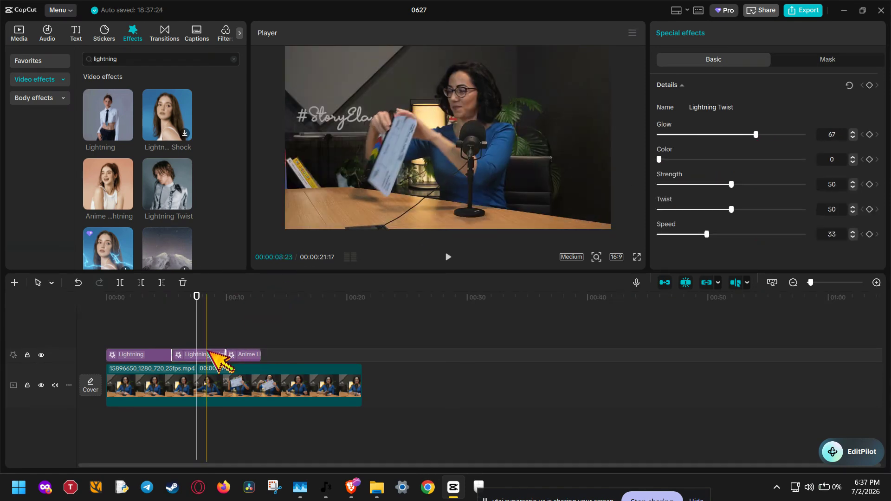
click(137, 354)
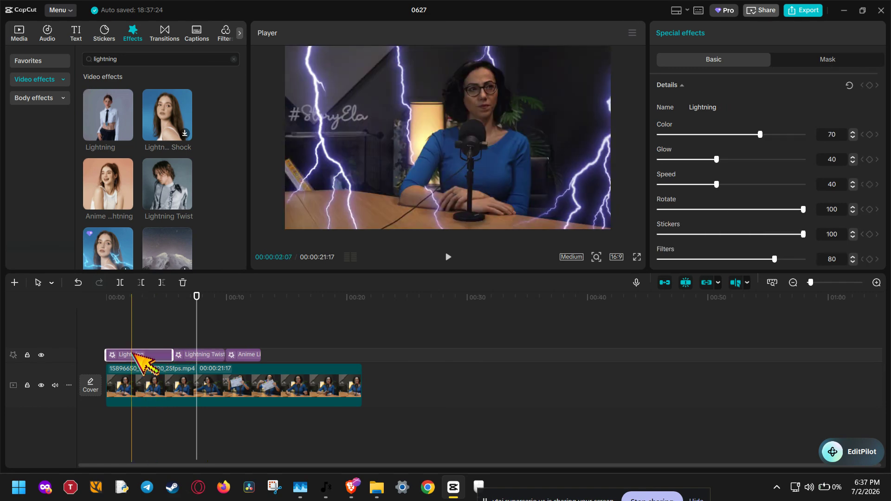
click(140, 342)
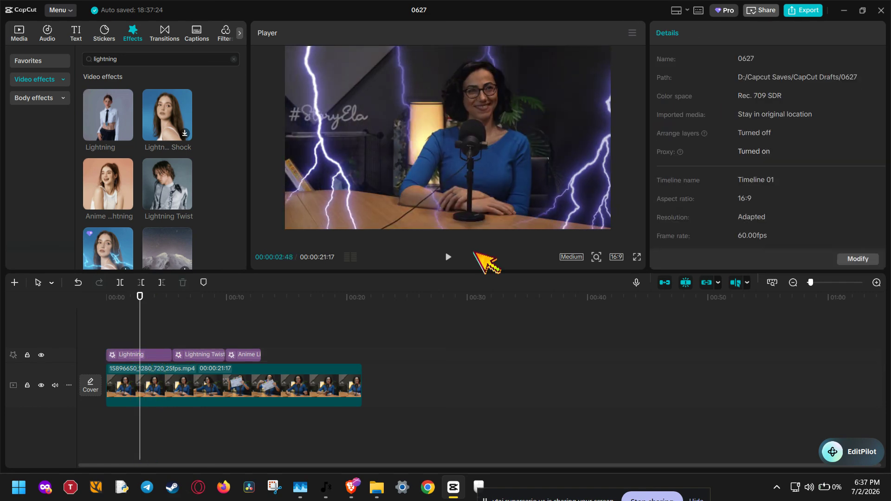
click(153, 354)
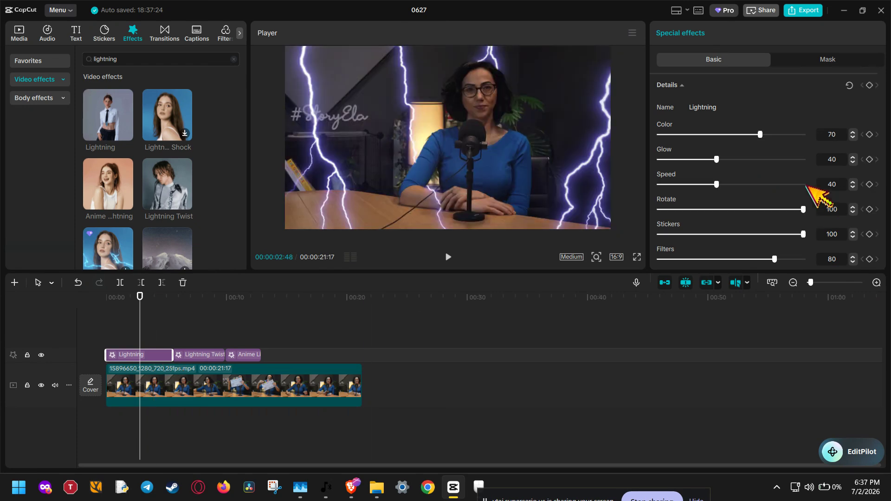
drag(760, 133, 805, 159)
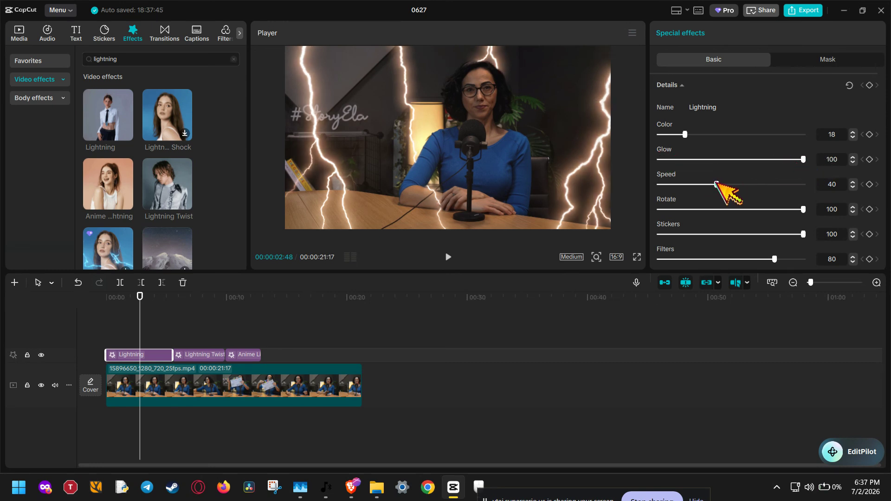
drag(716, 184, 805, 184)
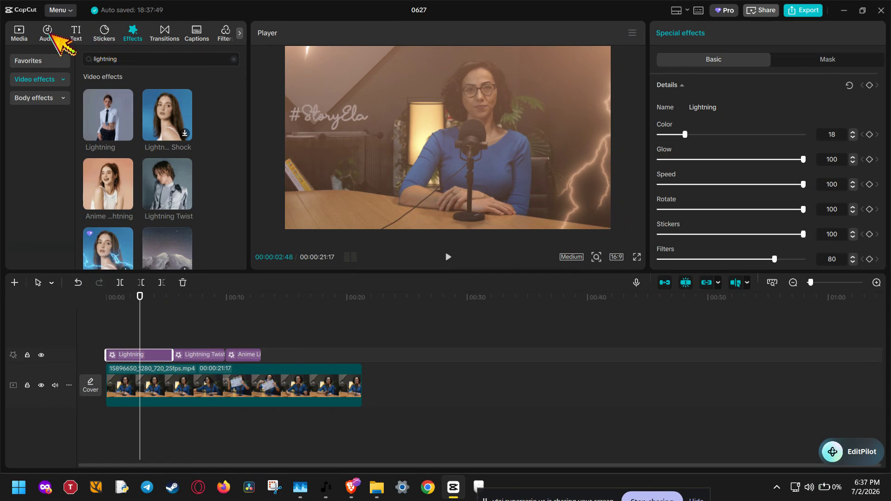
Search the audio library for "thunder" and place the Lightning thunder sound at the start of the timeline below the video
click(48, 33)
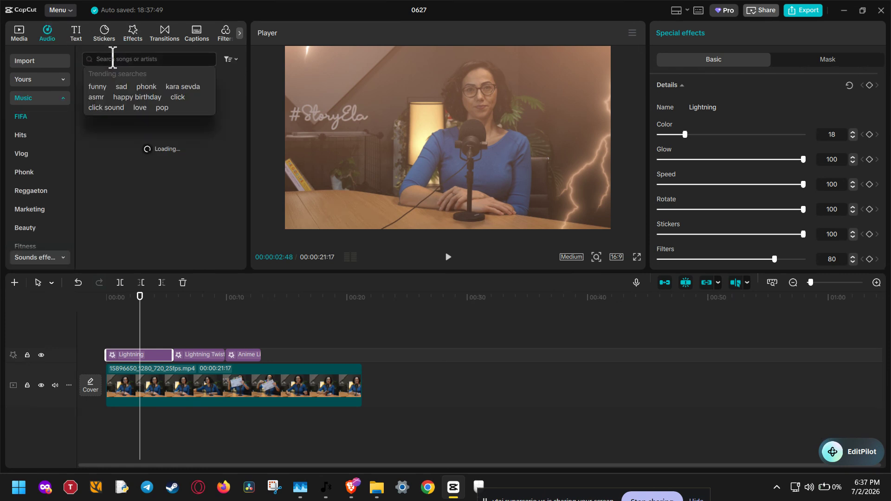
text(thunder)
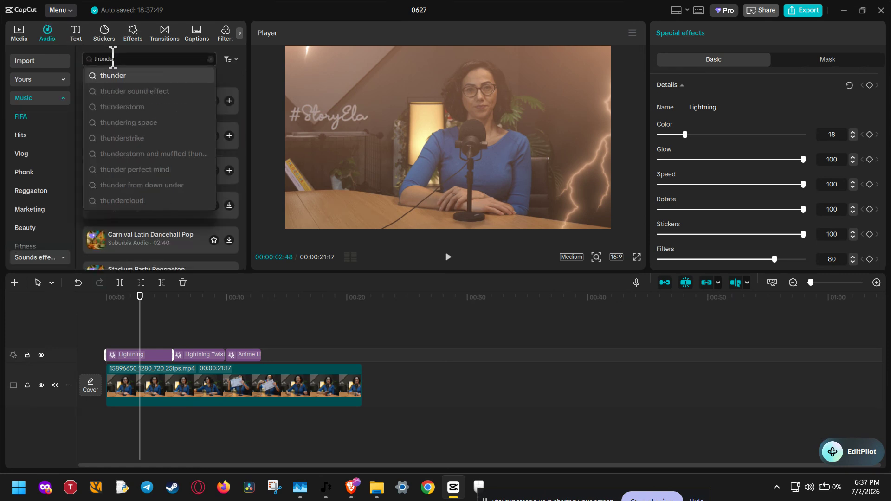
key(Return)
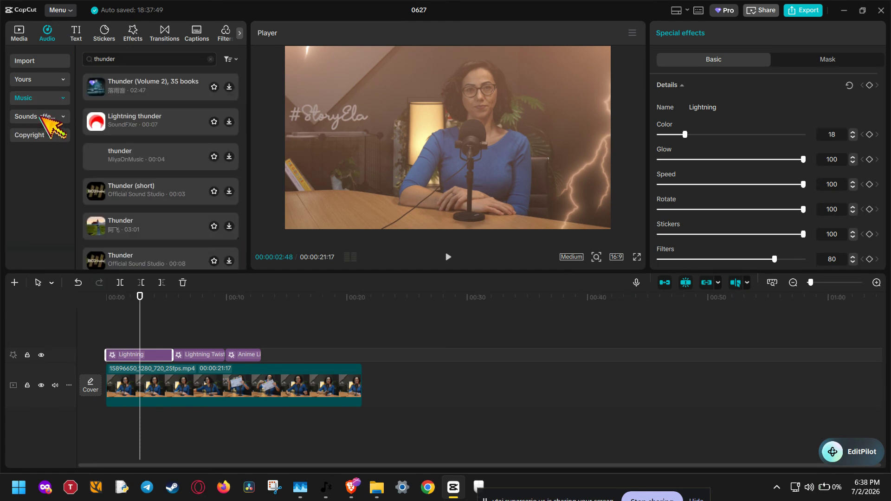
click(178, 122)
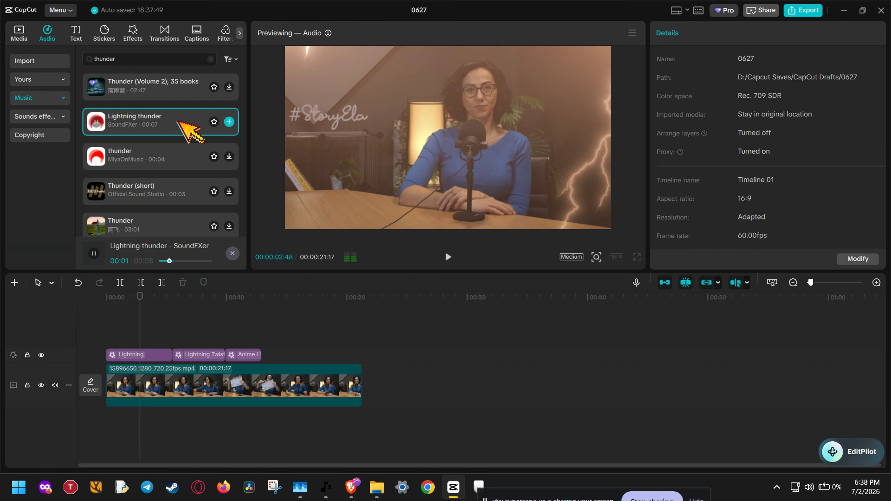
drag(179, 121, 101, 423)
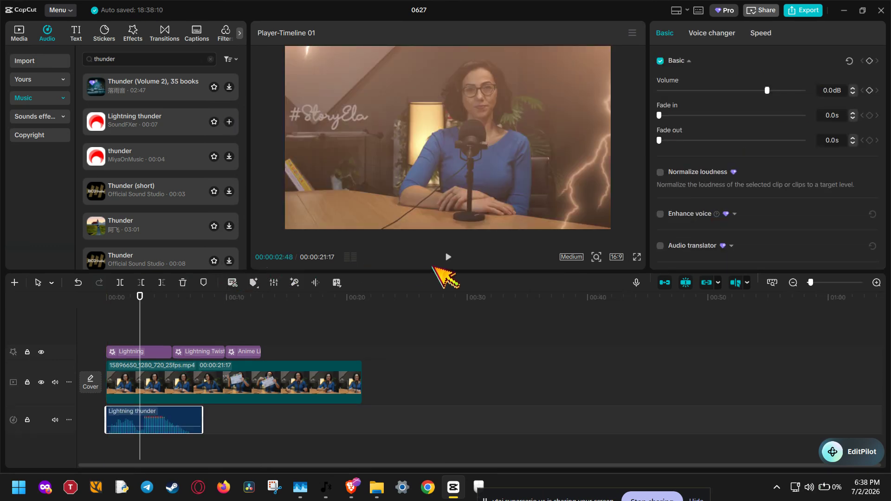
Play back the timeline from its beginning to check the lightning effect together with the thunder sound
click(449, 258)
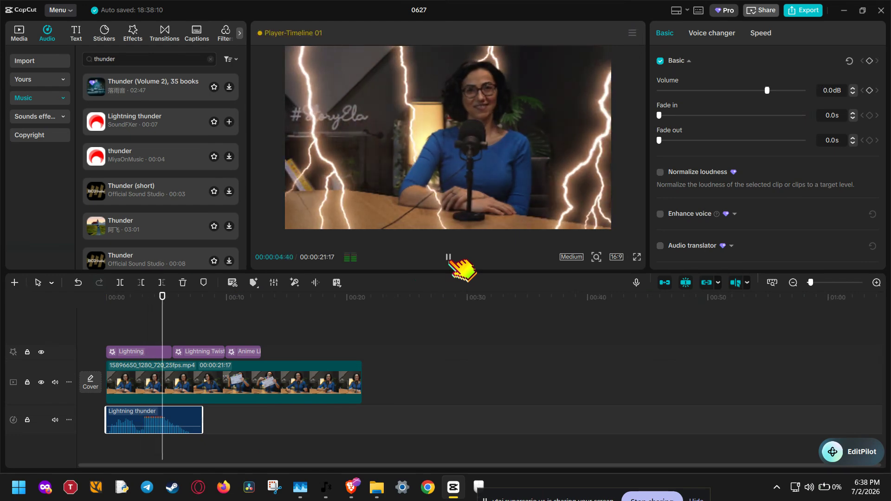
click(449, 258)
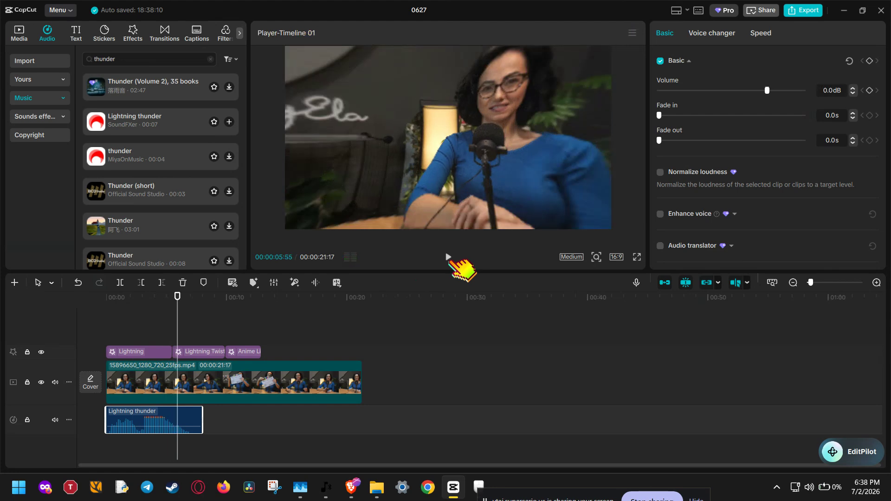
click(163, 318)
key(Home)
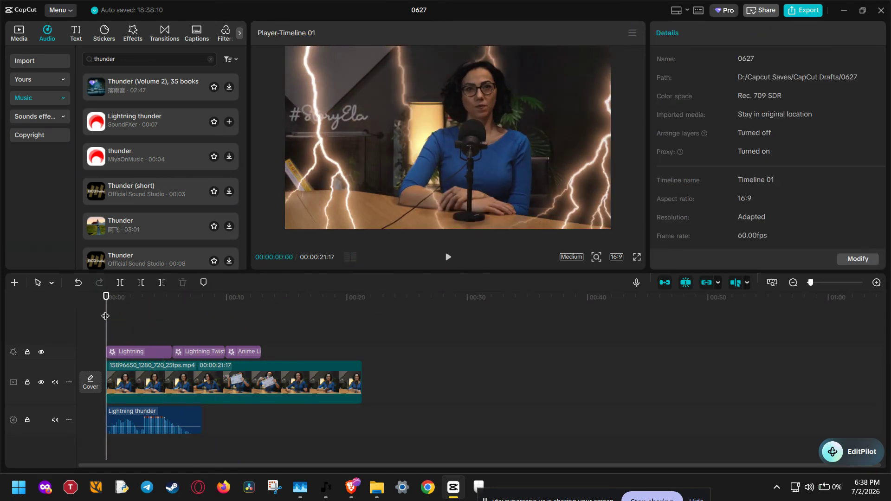
click(448, 258)
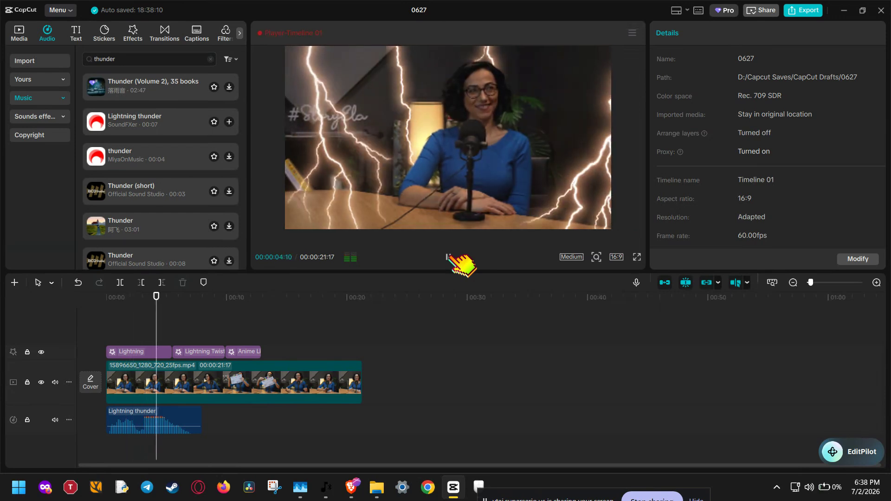
click(448, 257)
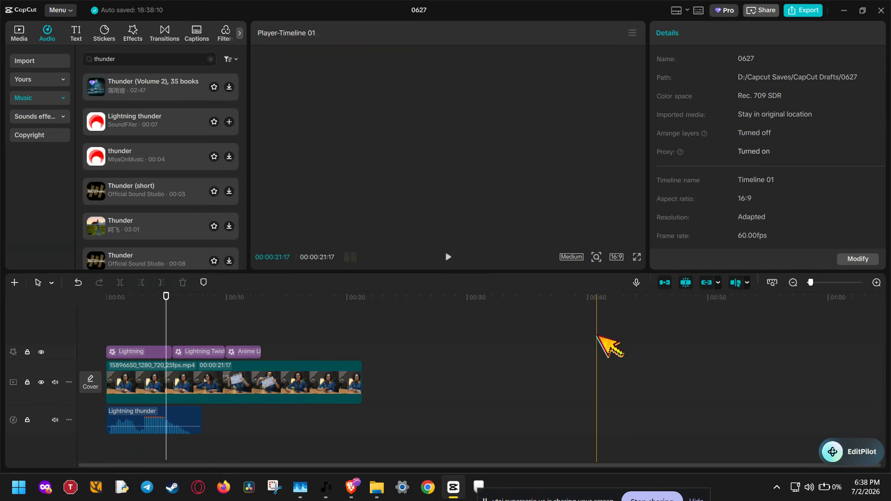